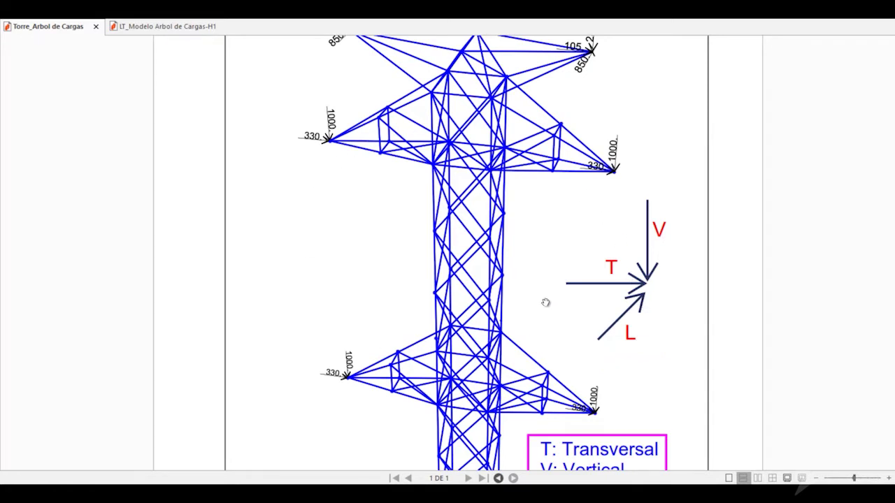
- Scroll the Torre_Arbol de Cargas PDF up to the top of the tower
scroll(545, 297, "up", 1)
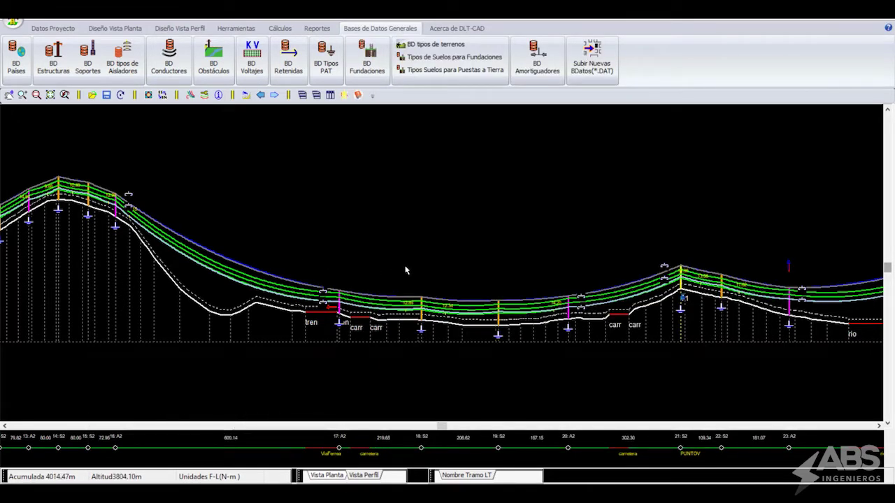
- Pan the line profile left and launch Arbol_Cargas from the Cálculos tools for structure S2
middle_click_drag(555, 355, 359, 346)
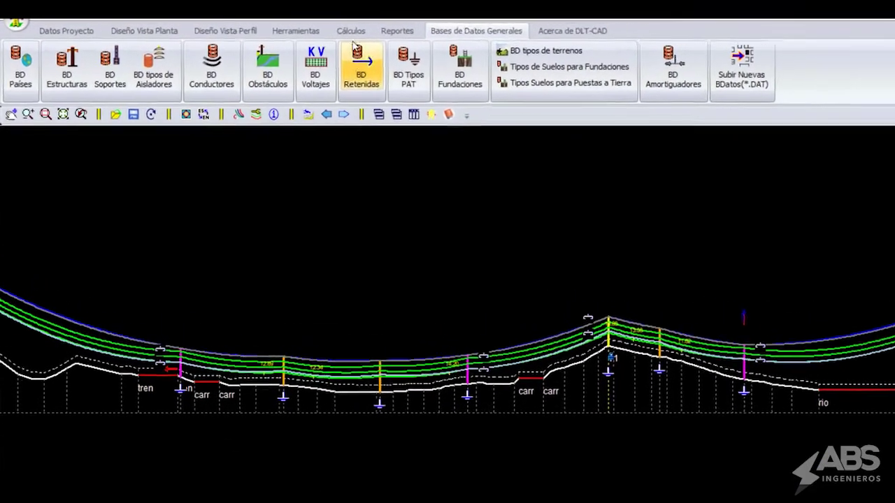
left_click(368, 33)
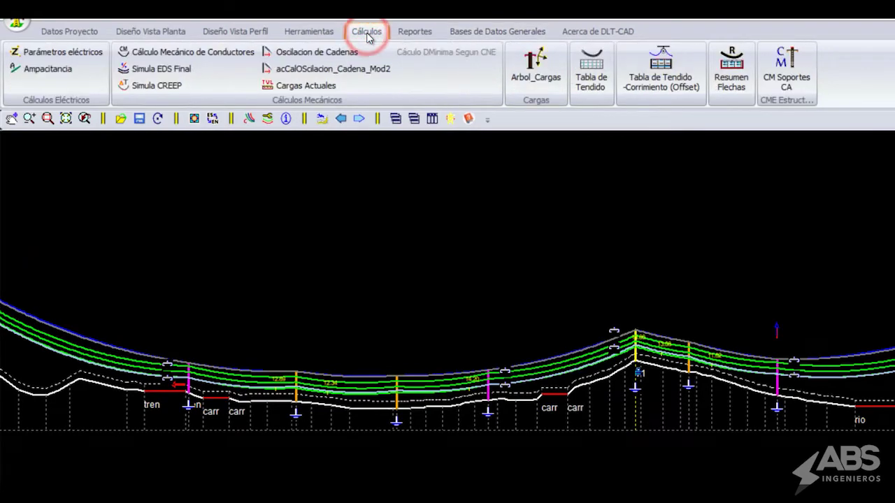
left_click(544, 63)
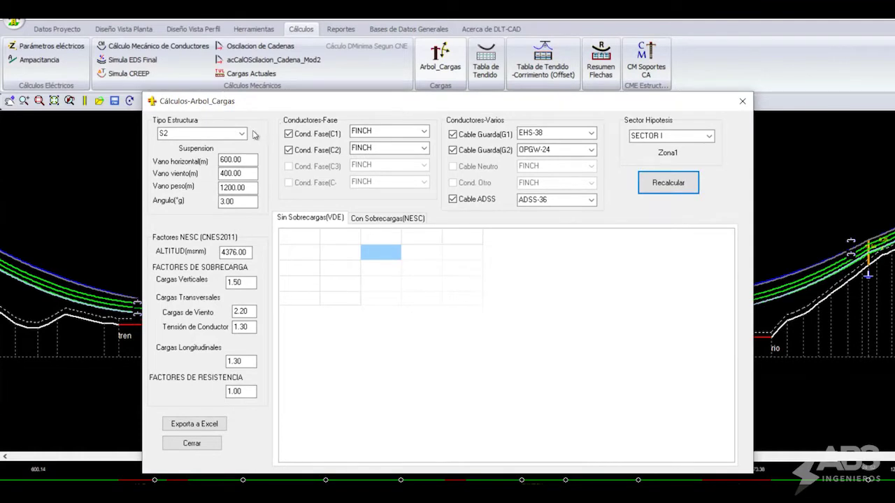
left_click(246, 134)
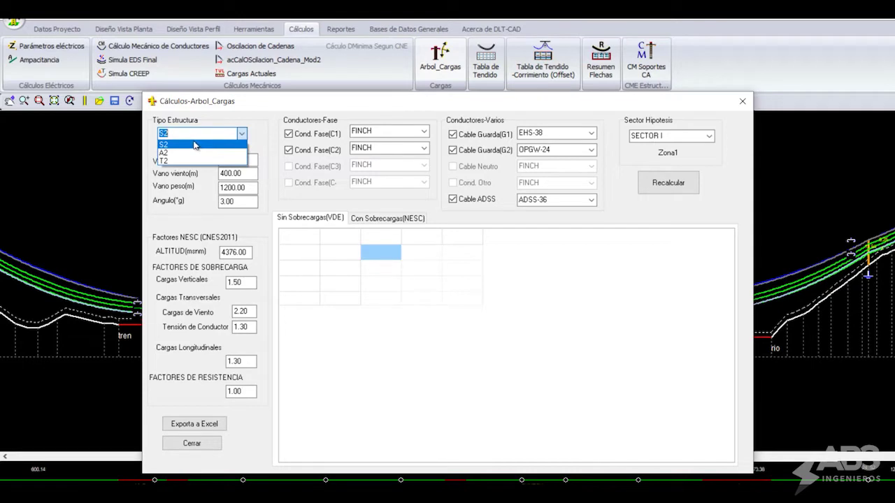
left_click(194, 144)
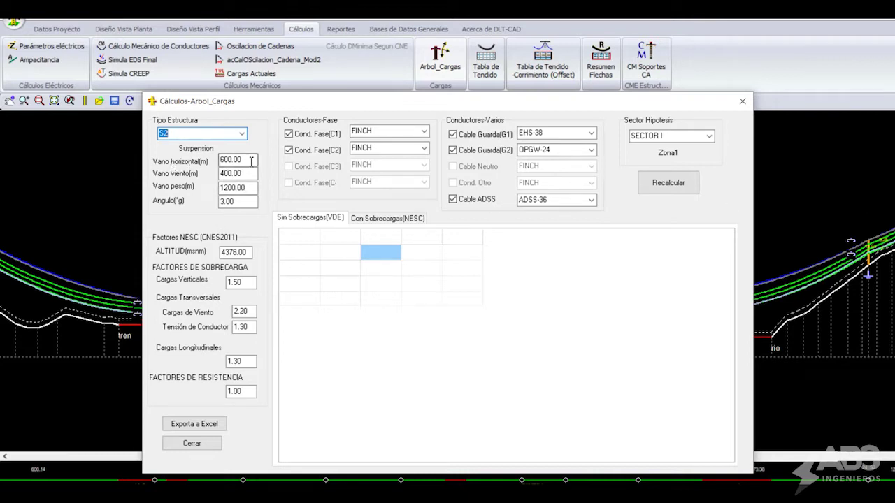
- Verify the 400.00 wind span and recalculate S2 loads: 31127.50 N V, 7701.82 N T, 0.00 N L
left_click(225, 151)
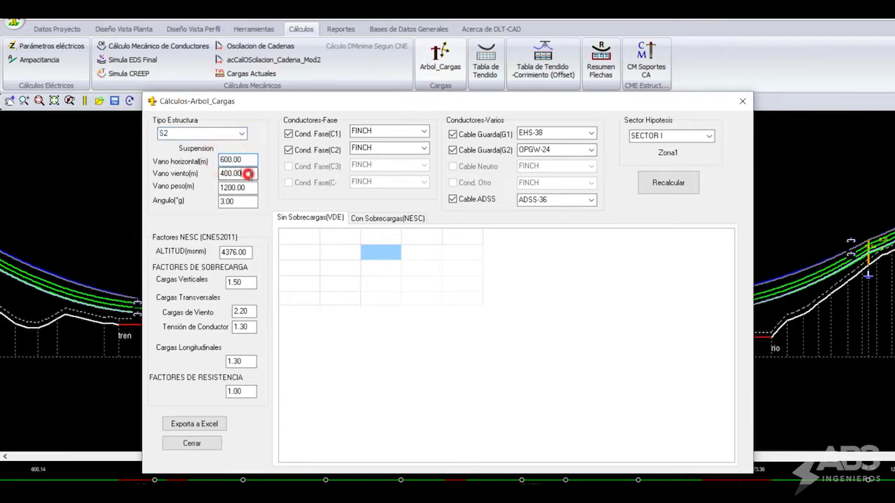
mouse_move(245, 173)
left_mouse_down()
mouse_move(222, 172)
mouse_move(223, 202)
left_mouse_up()
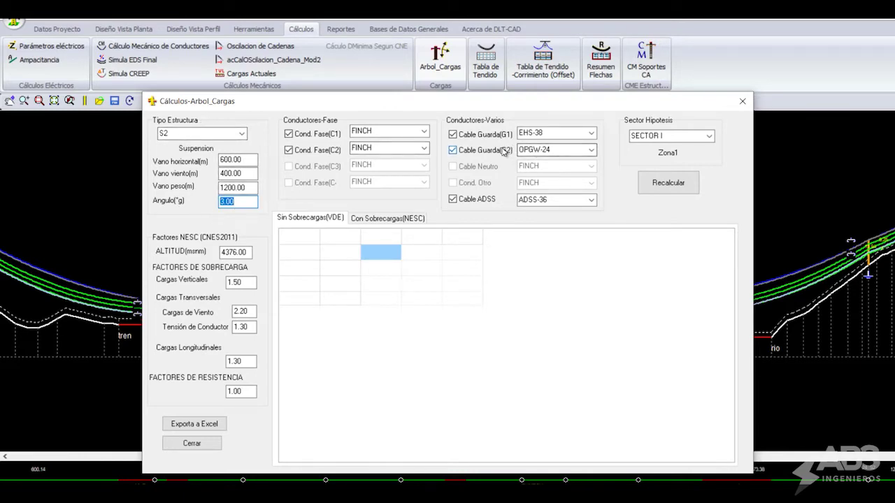
left_click(661, 184)
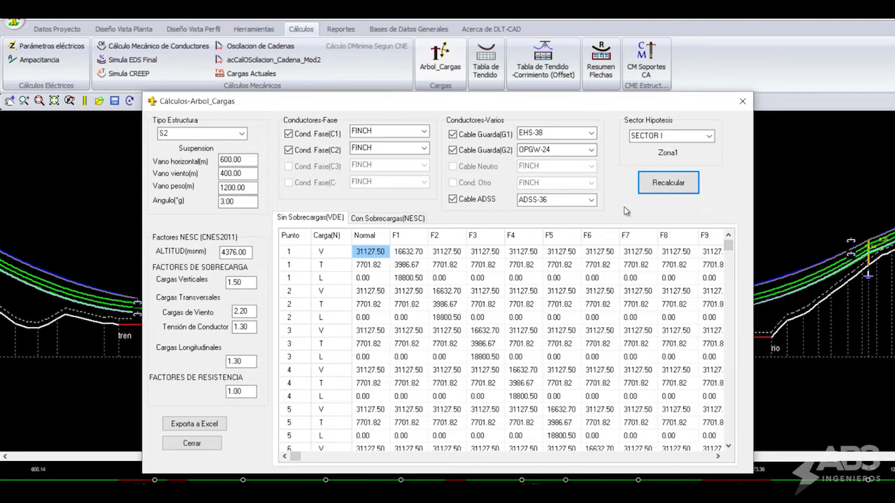
- Export the computed S2 load-tree table to Excel
left_click(203, 424)
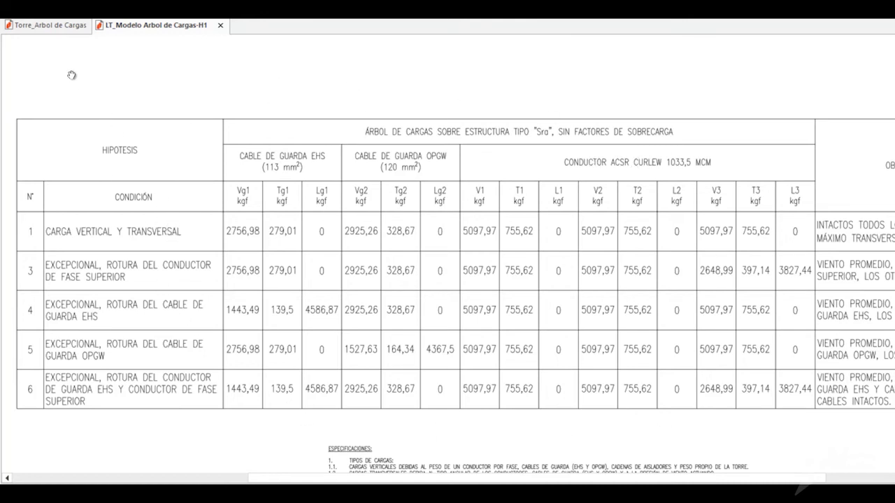
- Go back to the Torre_Arbol de Cargas tower drawing with its V, T and L load arrows
left_click(40, 28)
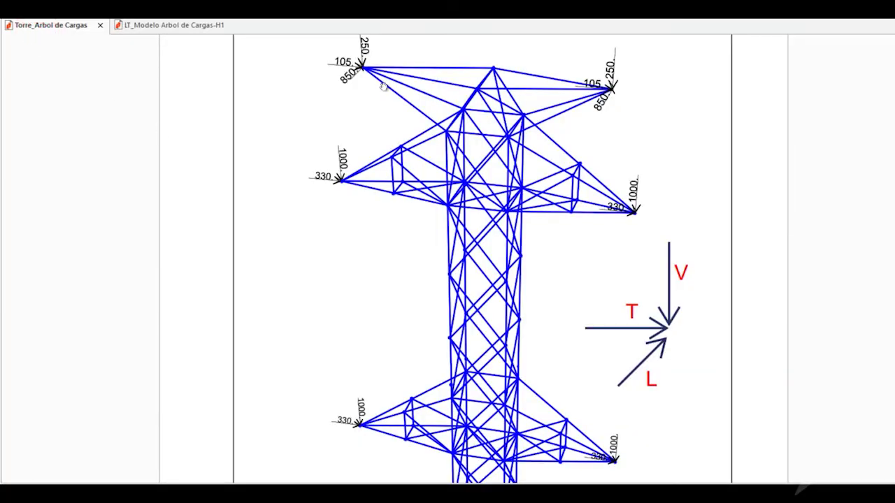